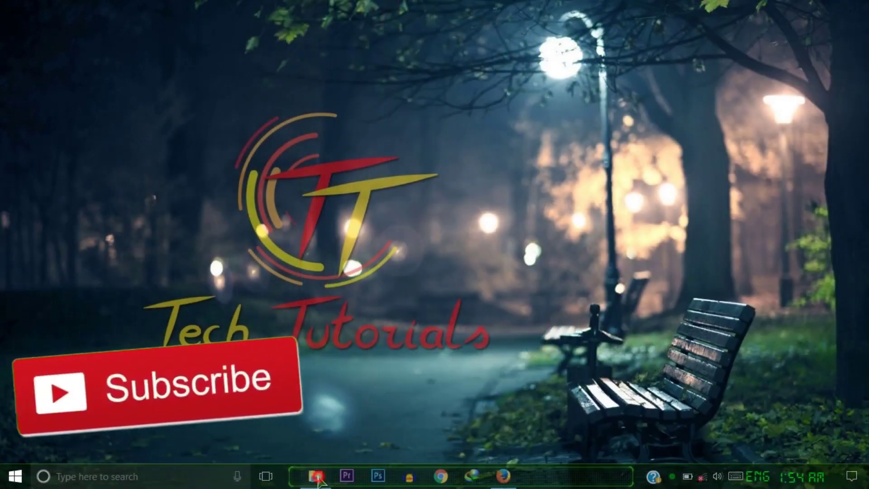
- Open File Explorer on Desktop\tt\Theme, showing the five theme packs including Jarvis Green
click(317, 477)
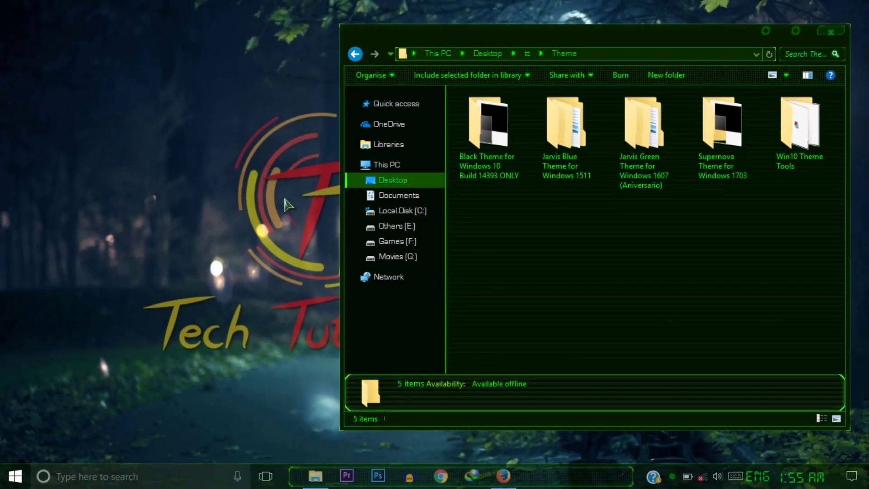
key(super+r)
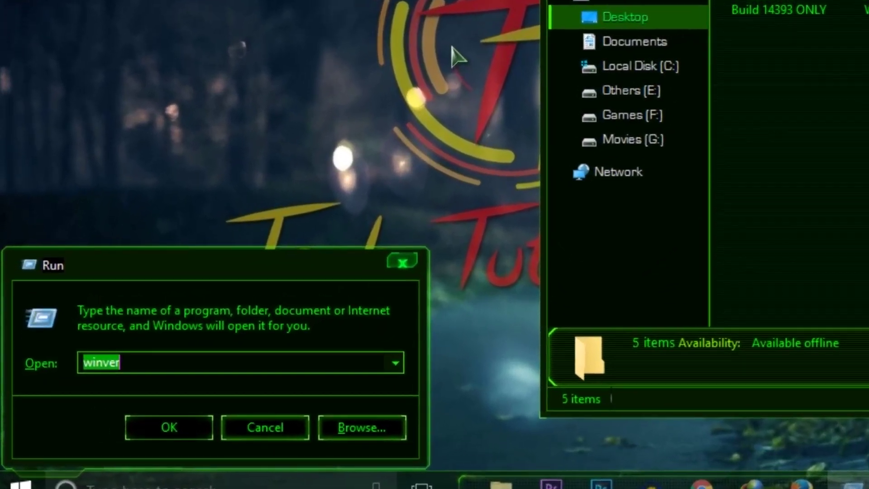
text(winv)
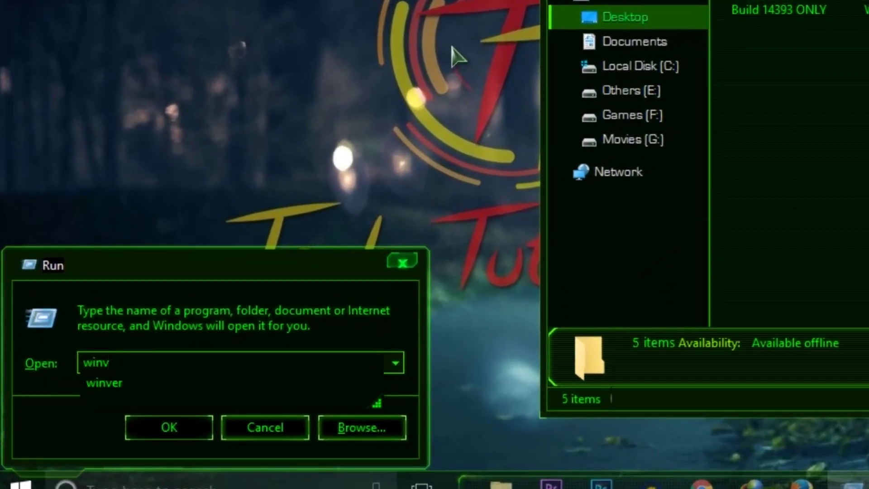
text(er)
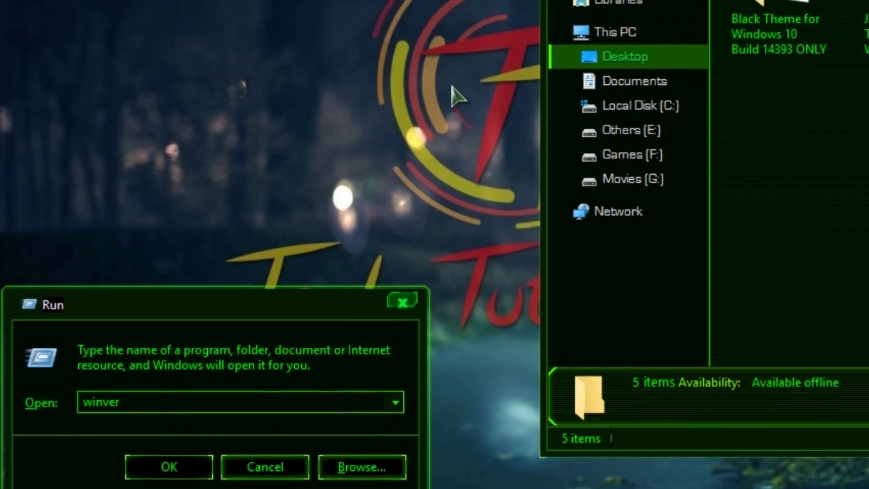
key(Return)
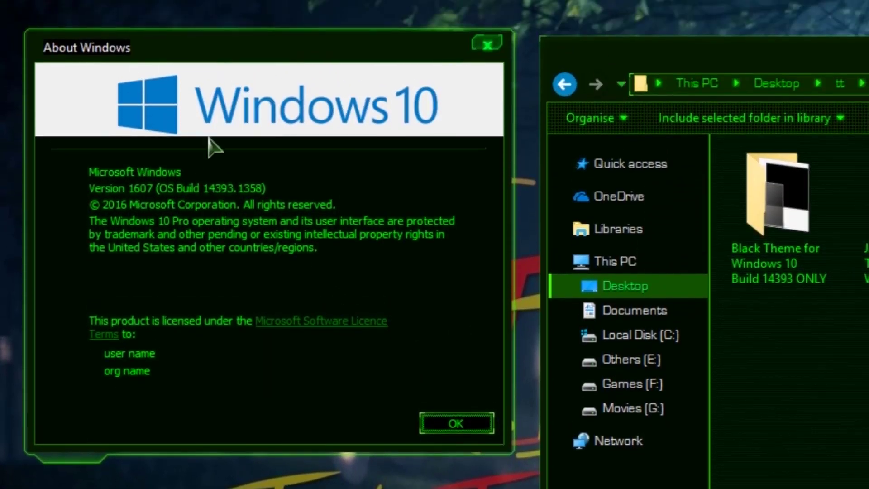
drag(249, 47, 452, 112)
drag(397, 254, 317, 283)
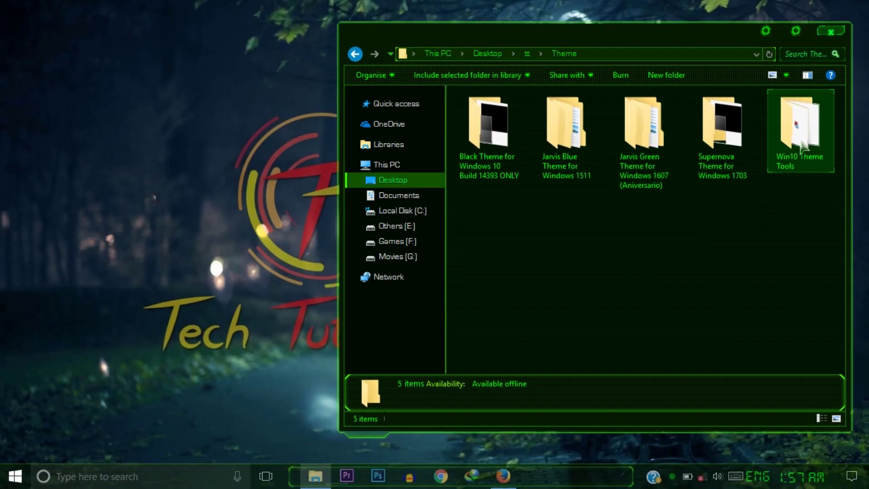
- Open the Win10 Theme Tools folder from the Theme folder
double_click(801, 146)
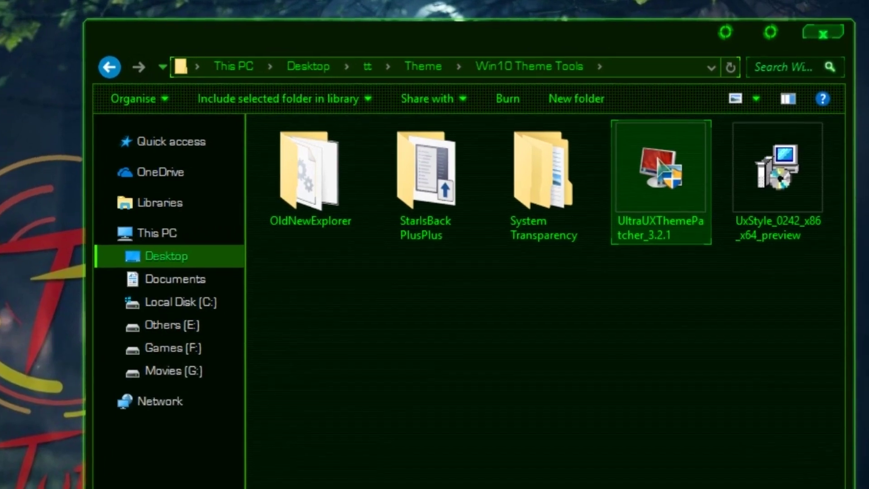
mouse_move(675, 145)
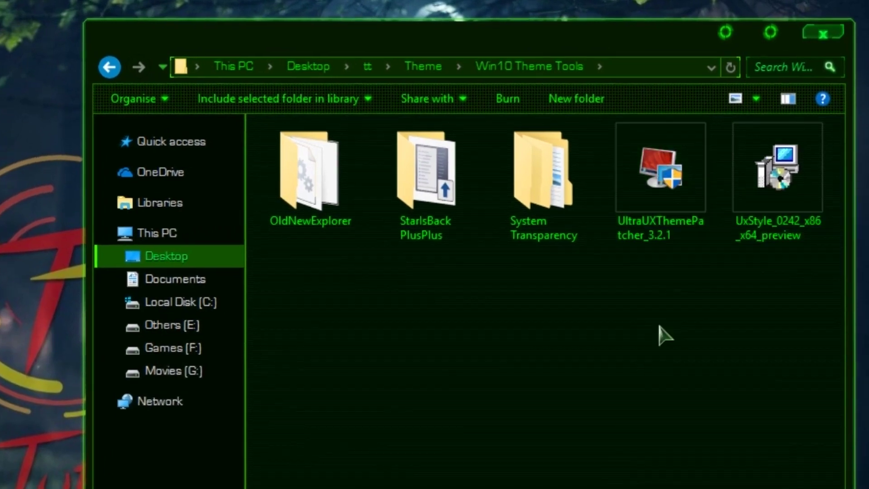
mouse_move(669, 209)
- Run OldNewExplorerCfg from the OldNewExplorer folder, confirm it reports Installed, and close it
double_click(319, 181)
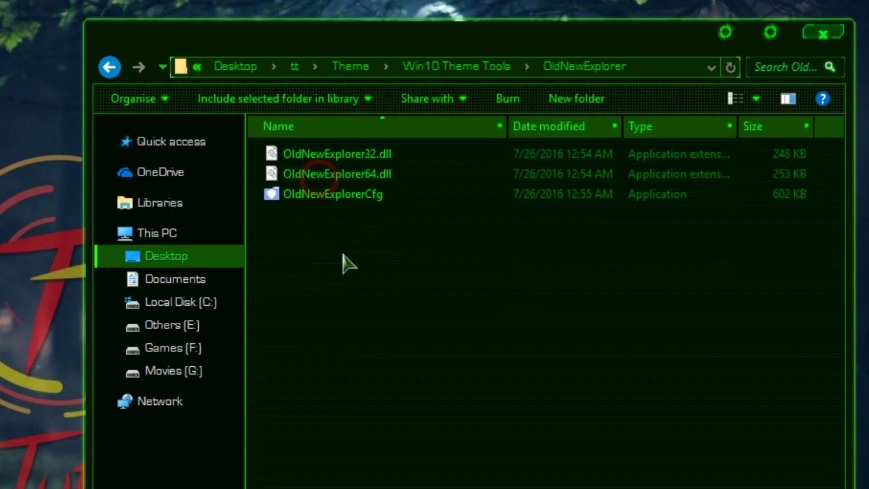
double_click(351, 200)
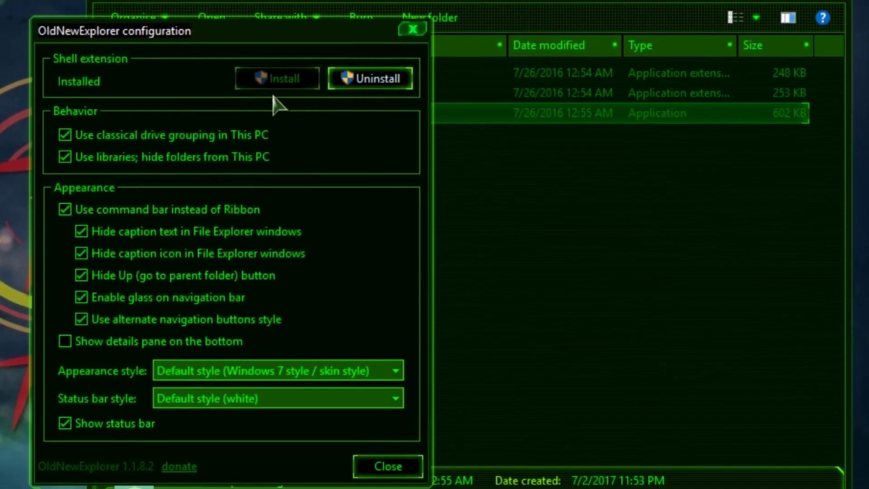
click(291, 81)
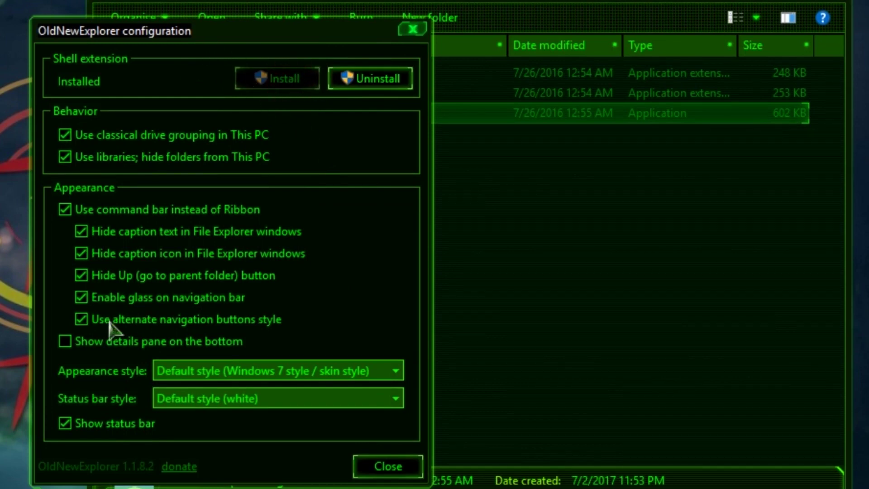
click(385, 469)
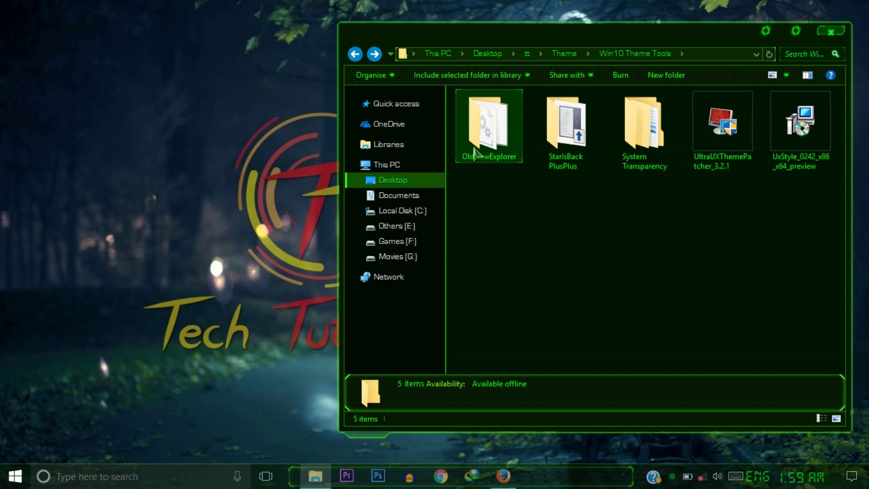
- Go back to Theme and into the Jarvis Green > Extras > Fonts folder
click(355, 54)
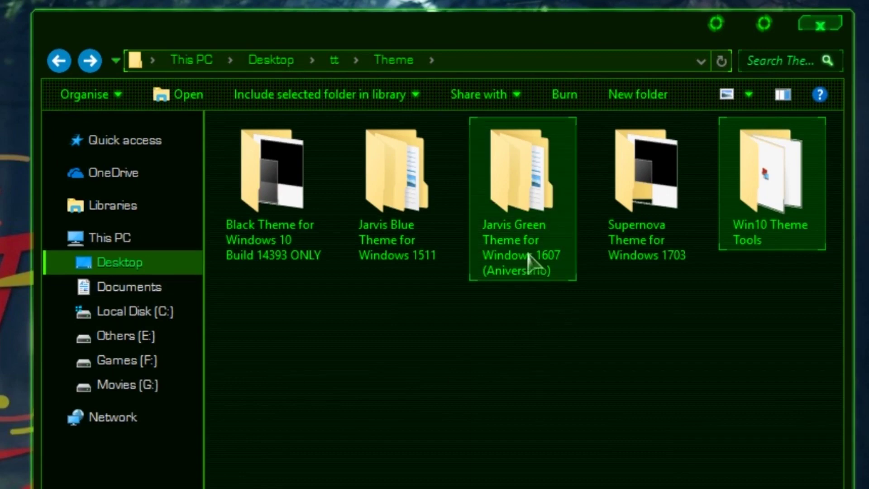
double_click(526, 182)
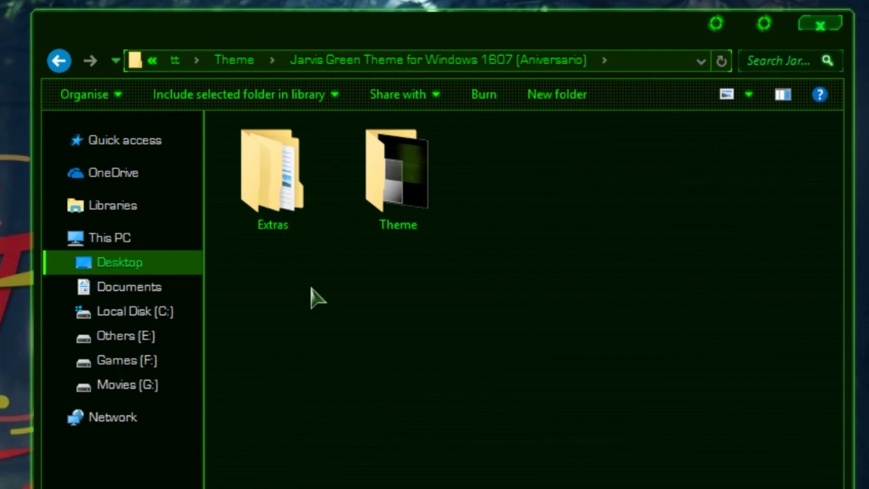
double_click(291, 181)
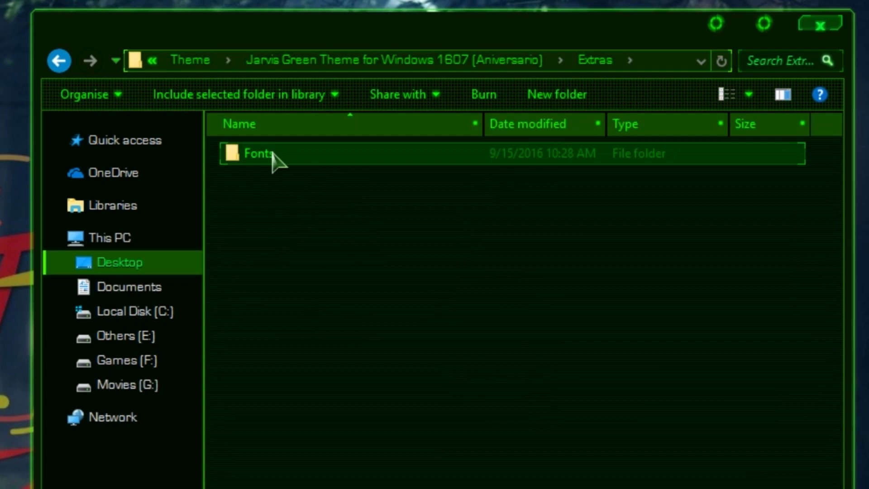
double_click(273, 156)
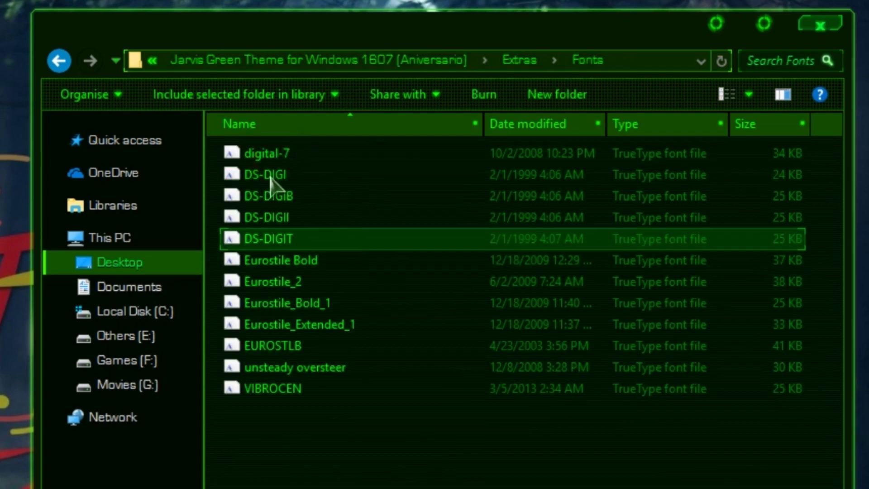
- Preview the digital-7 font, close the preview, and return to the Extras folder
double_click(272, 154)
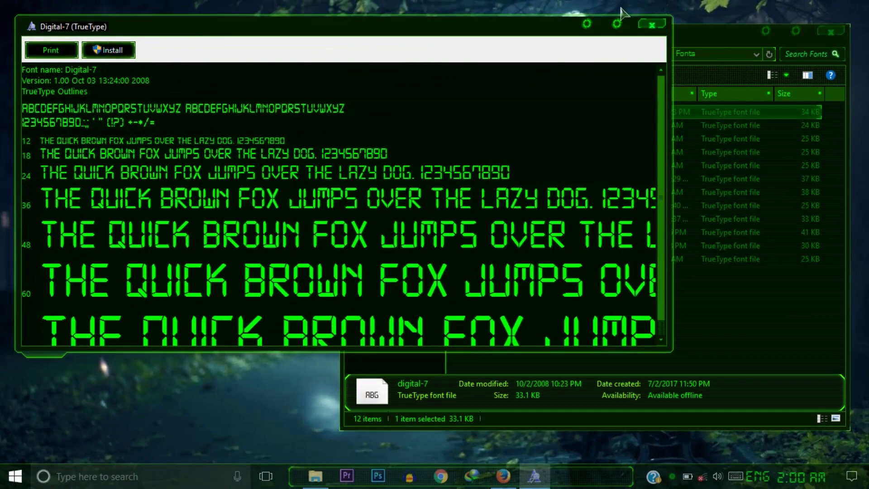
click(646, 25)
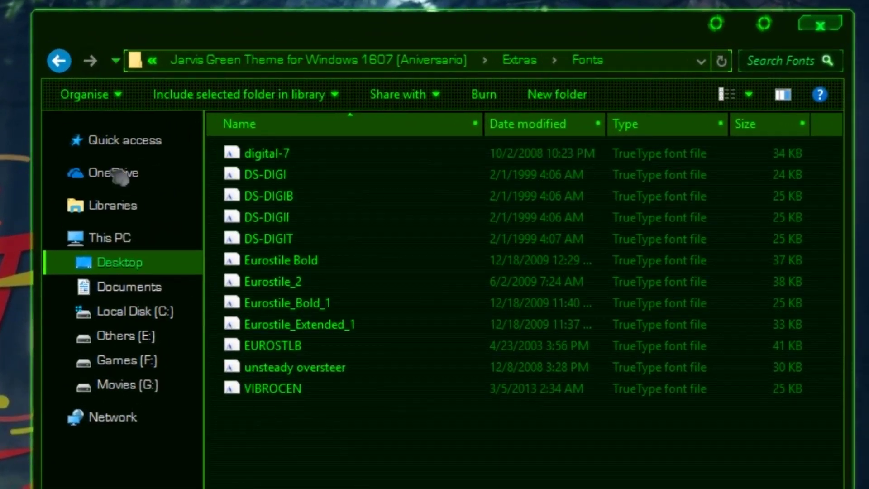
click(54, 61)
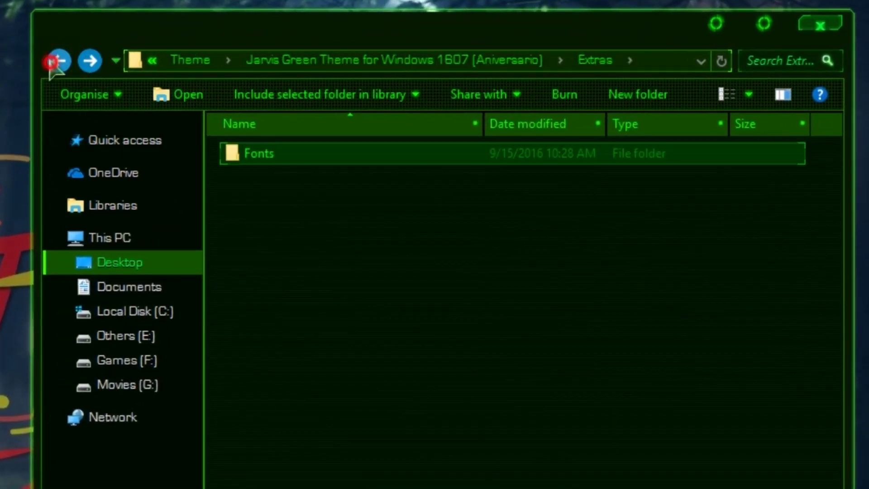
- Open Jarvis Green's Theme subfolder and select both Jarvis Green items
click(54, 61)
double_click(395, 193)
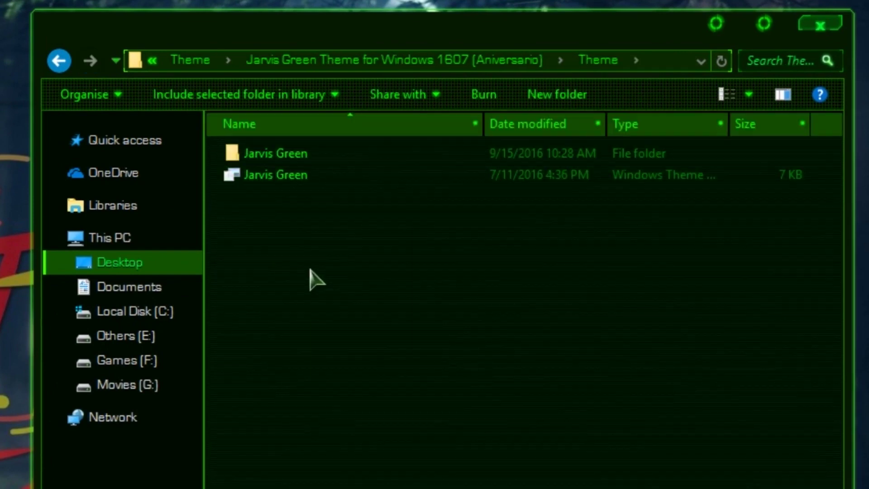
key(ctrl+a)
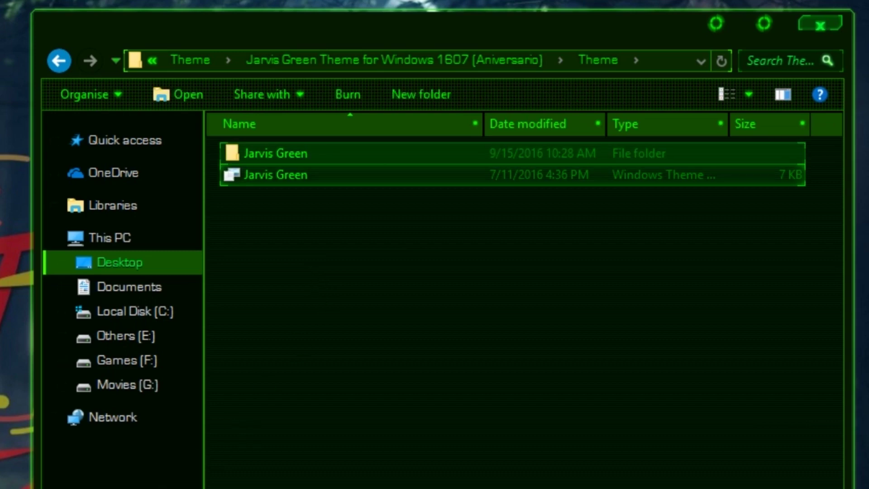
- Open a second Explorer window at C:\Windows\Resources\Themes
key(super+e)
click(133, 264)
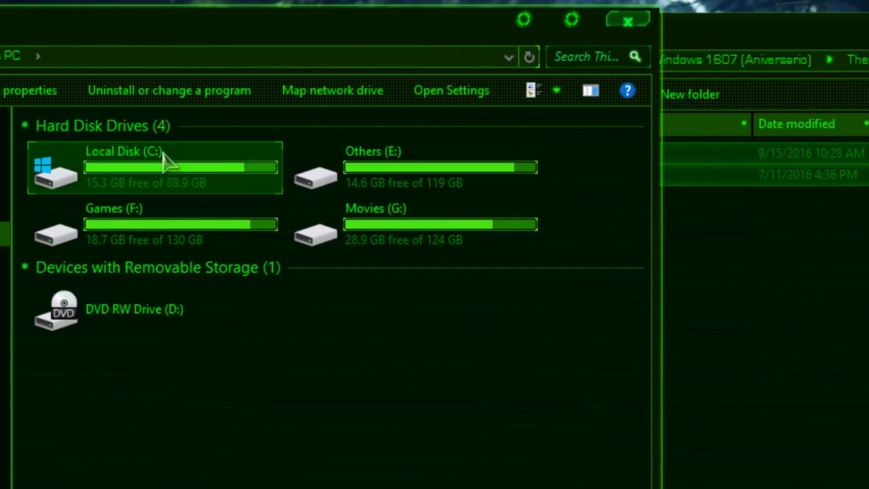
click(381, 183)
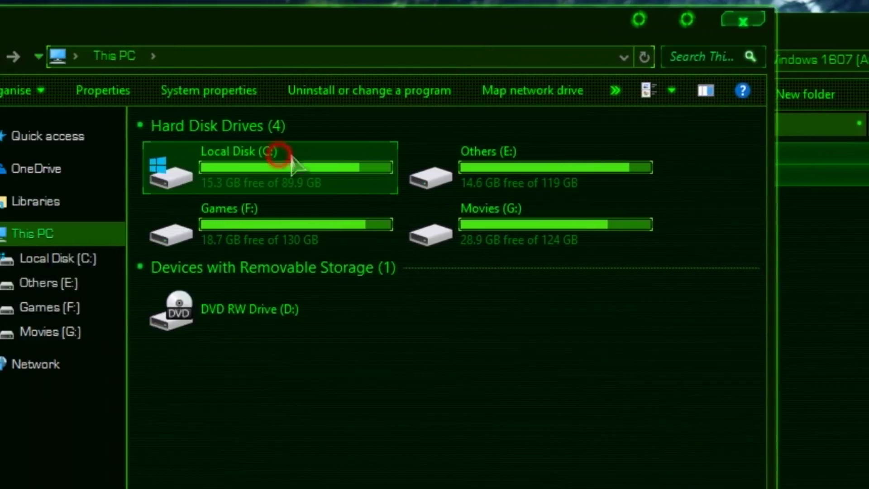
double_click(289, 156)
double_click(234, 341)
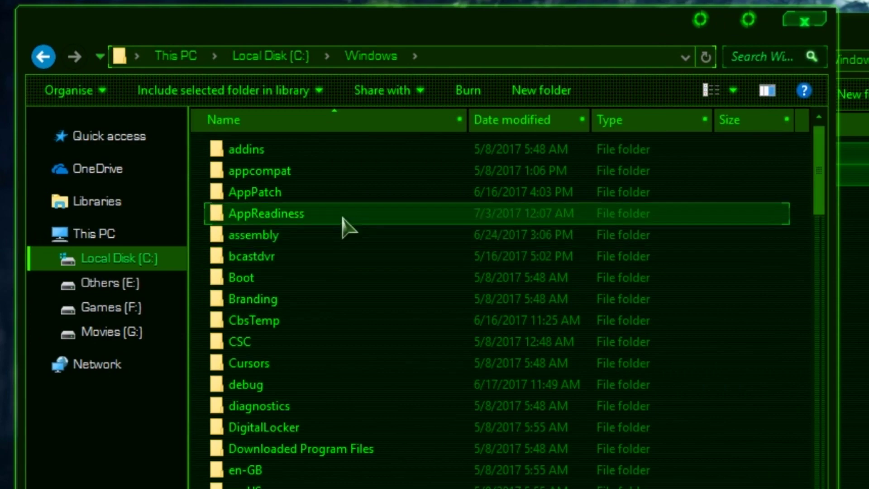
key(r)
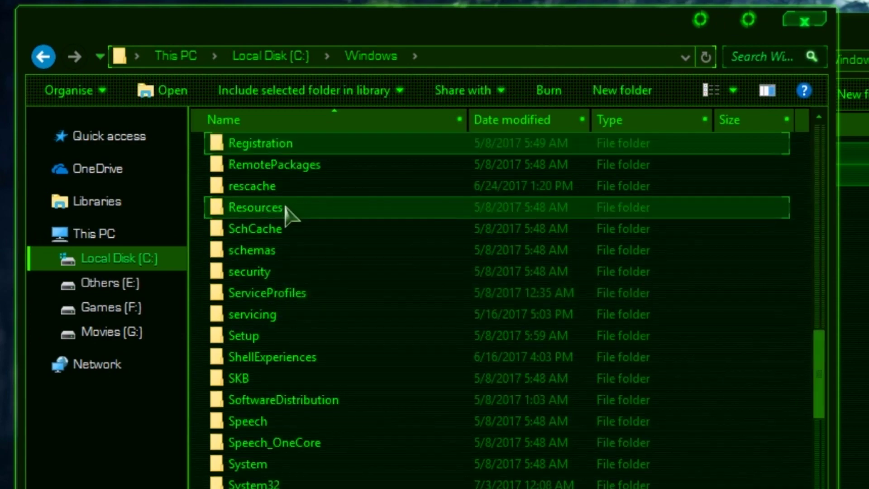
click(286, 208)
double_click(286, 208)
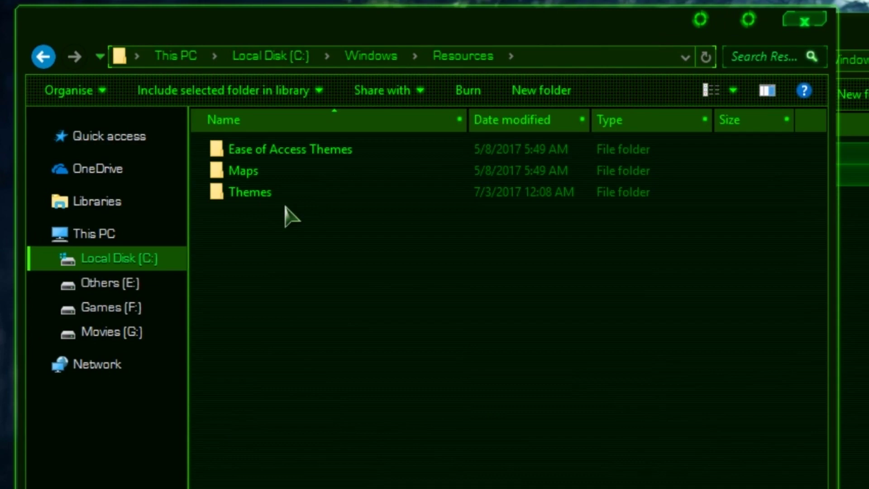
double_click(271, 193)
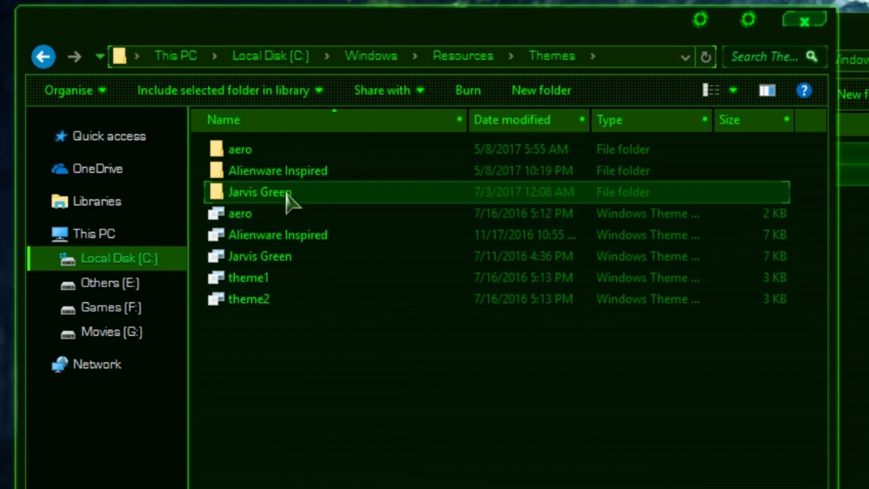
- Move the Themes window aside and return the Jarvis Green window to the five-pack Theme folder
drag(634, 28, 526, 37)
click(860, 36)
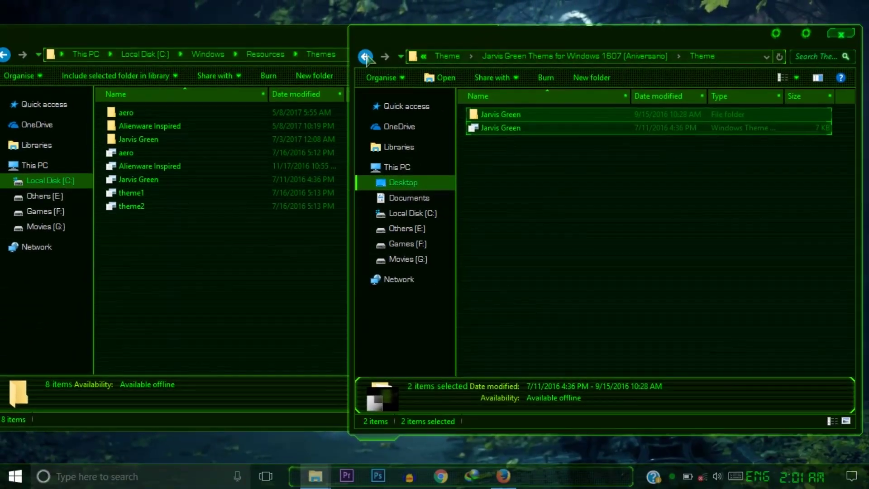
key(BackSpace)
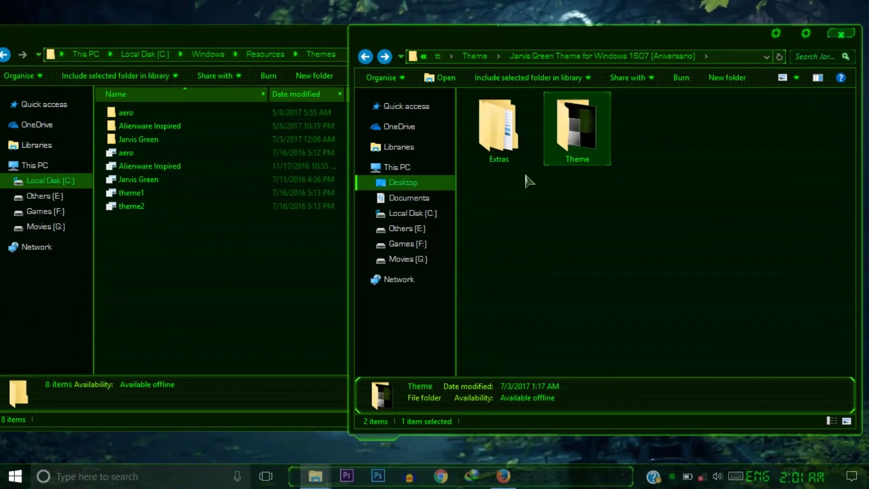
click(365, 57)
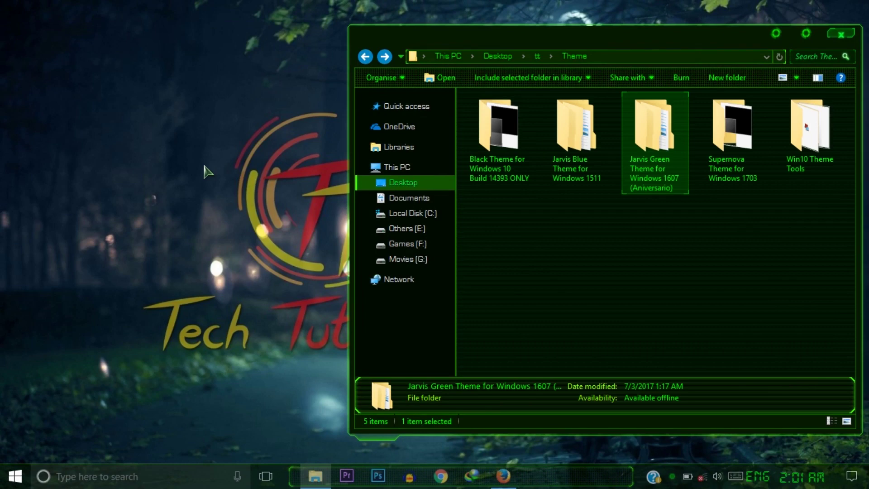
- Apply Jarvis Green from the desktop's Personalise > Themes settings, then minimize Settings
right_click(186, 104)
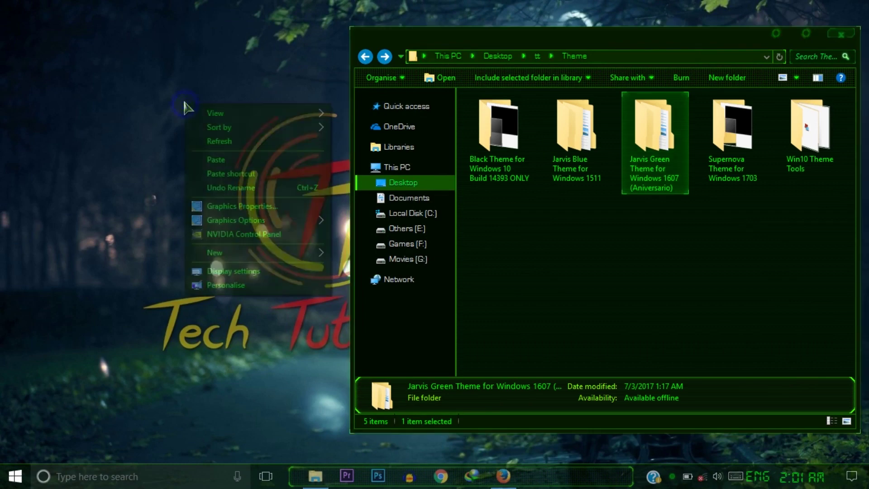
click(250, 286)
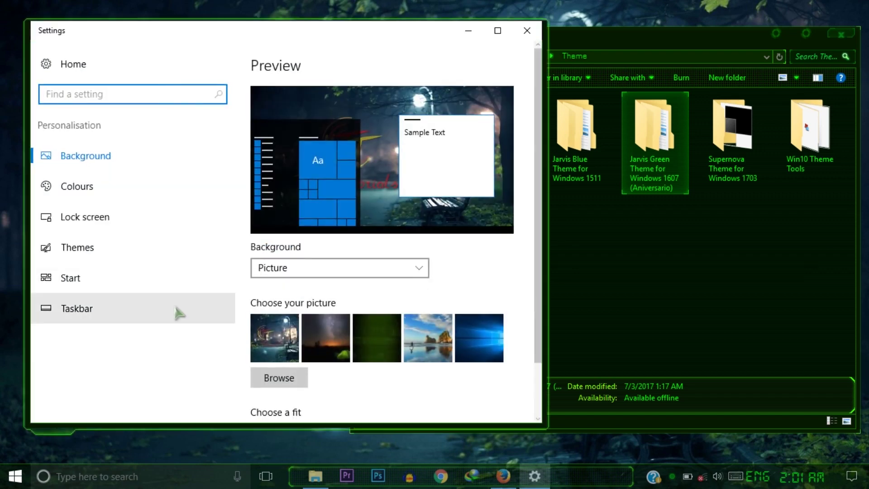
click(101, 247)
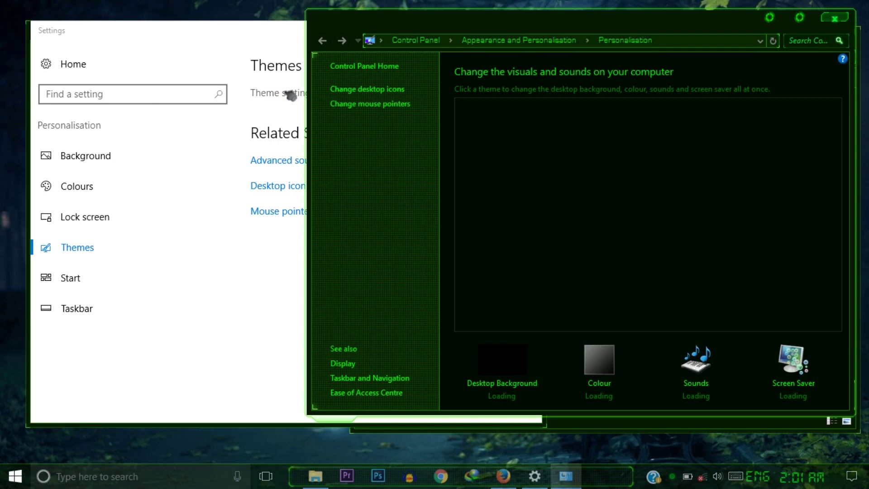
scroll(725, 152, down, 5)
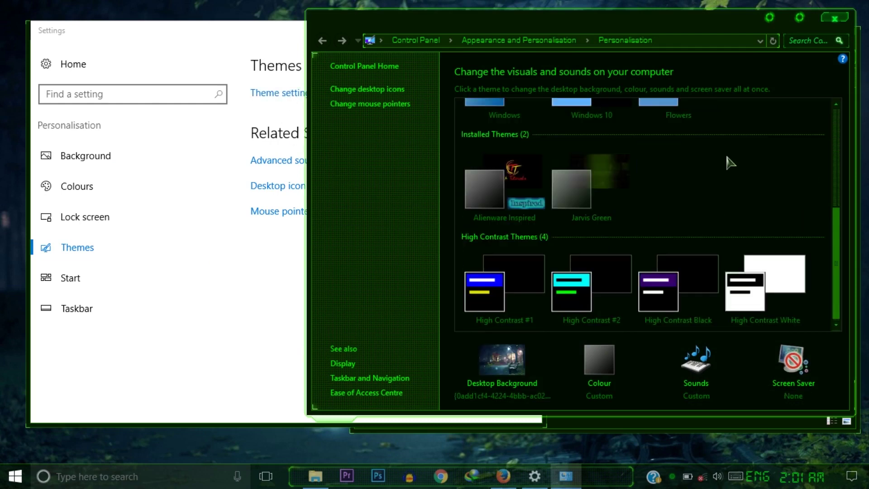
click(612, 162)
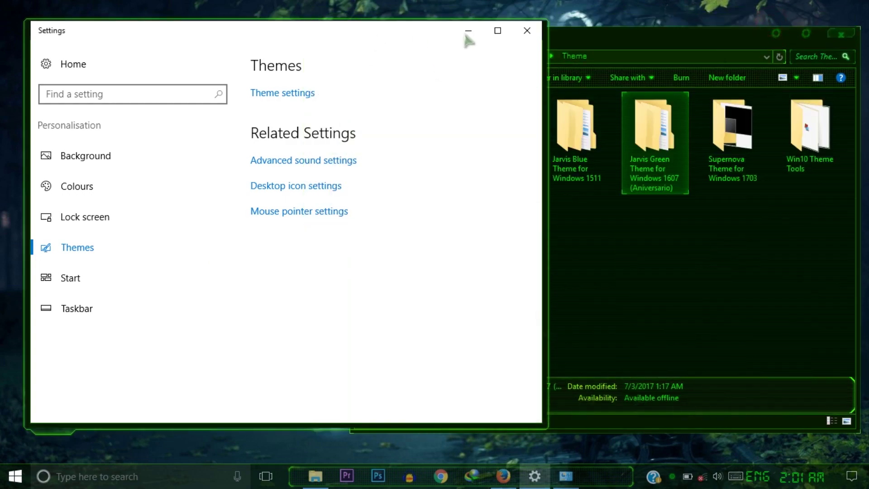
click(468, 30)
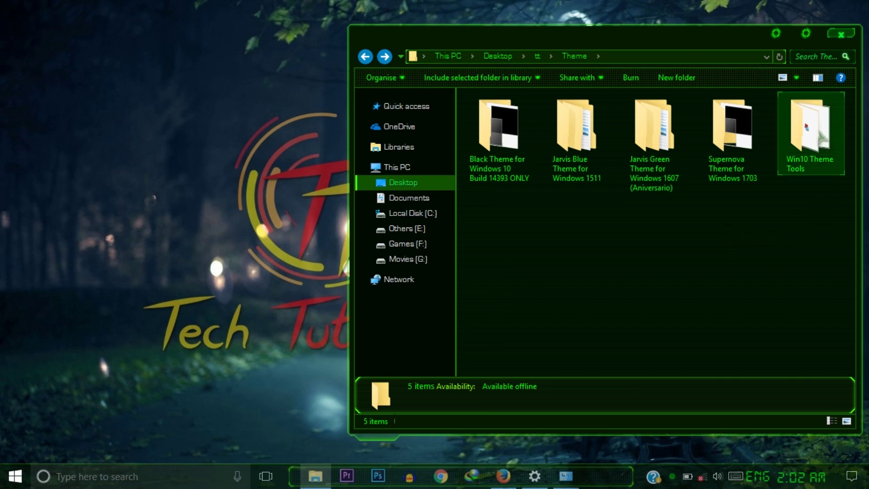
- Install StartIsBackPlusPlus_setup for the current user only and check the new Start menu
double_click(812, 136)
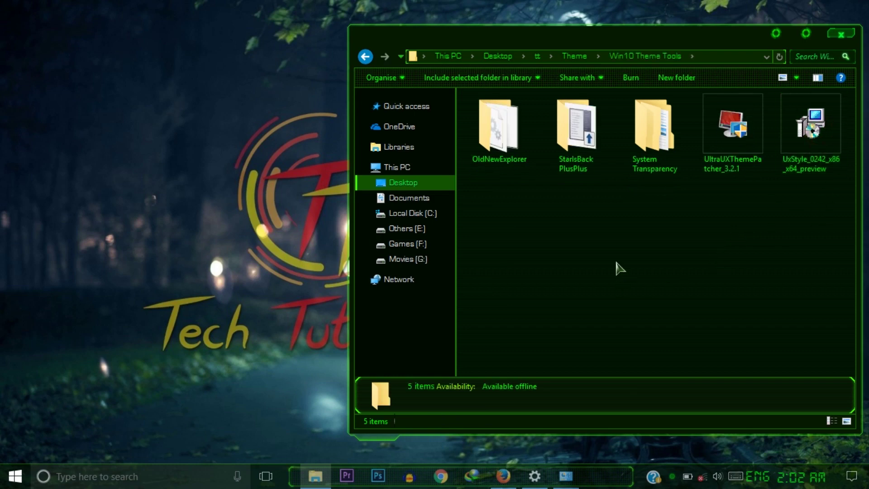
click(589, 135)
double_click(584, 134)
double_click(521, 115)
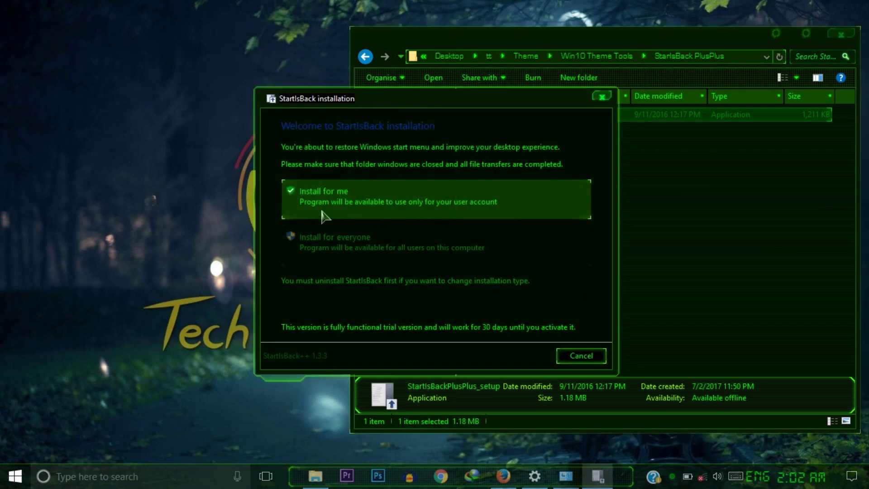
click(375, 207)
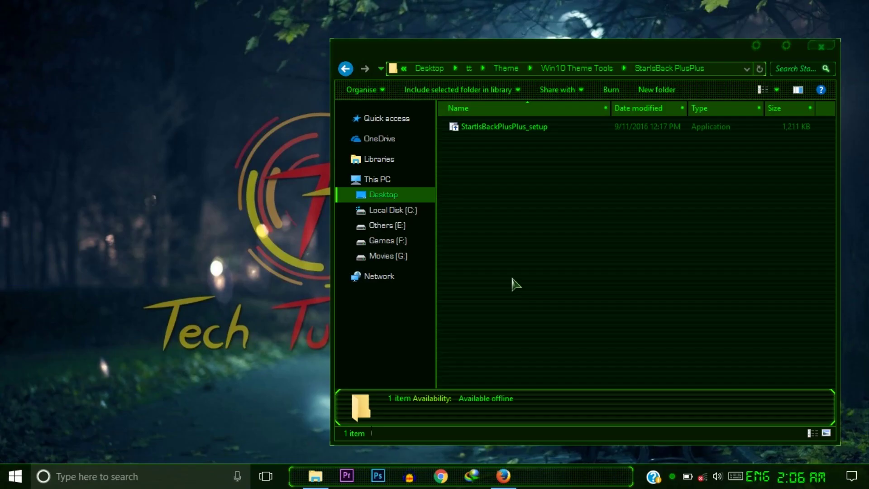
key(super)
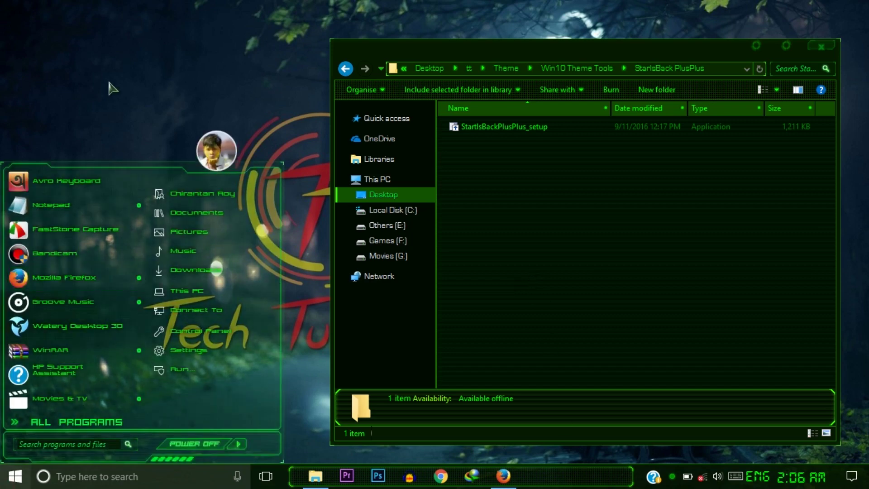
click(109, 82)
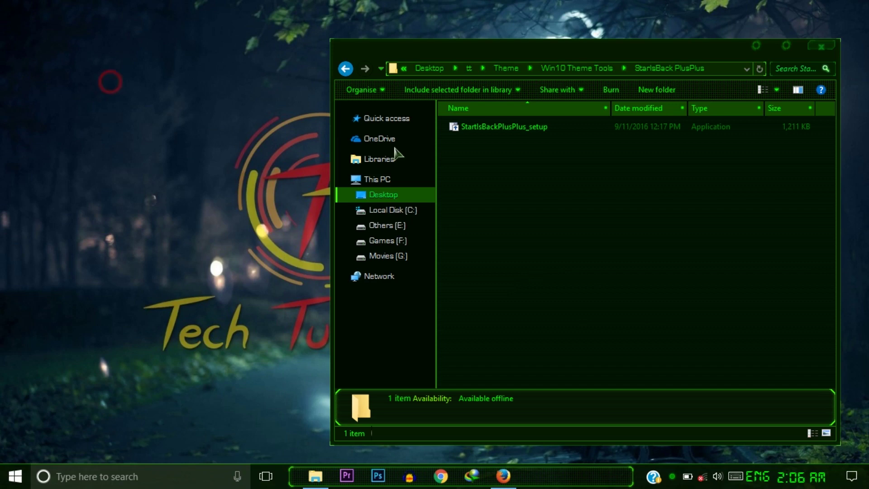
- Launch the app from Win10 Theme Tools\System Transparency\System Transparency and show hidden tray icons
click(346, 68)
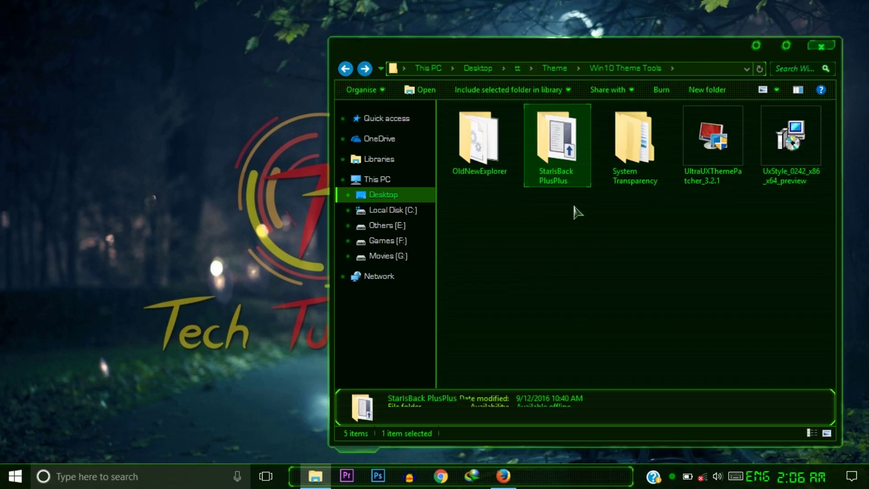
double_click(634, 142)
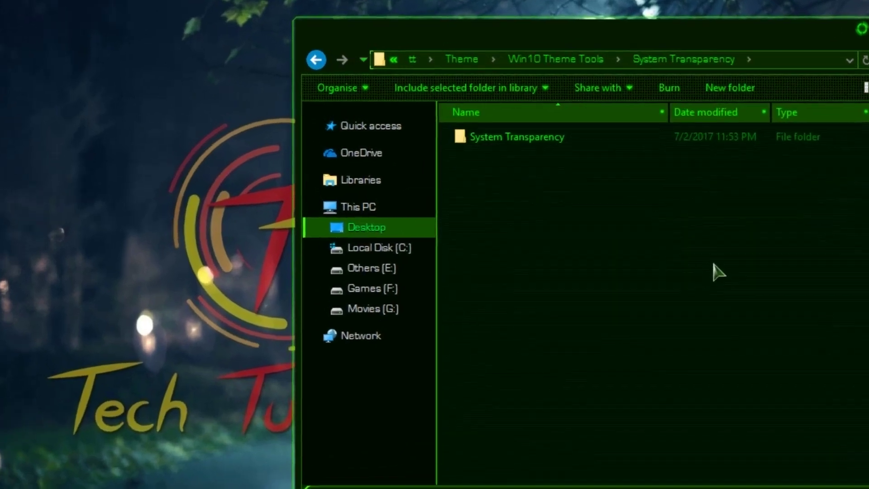
double_click(536, 139)
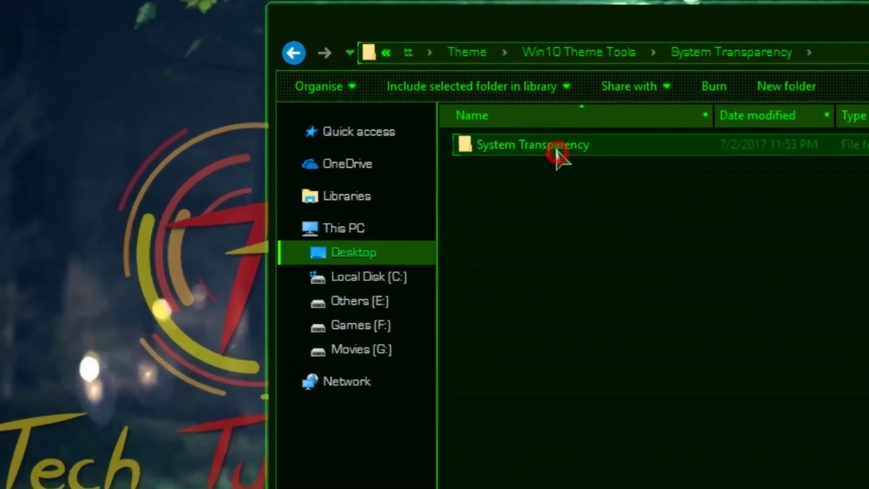
double_click(567, 153)
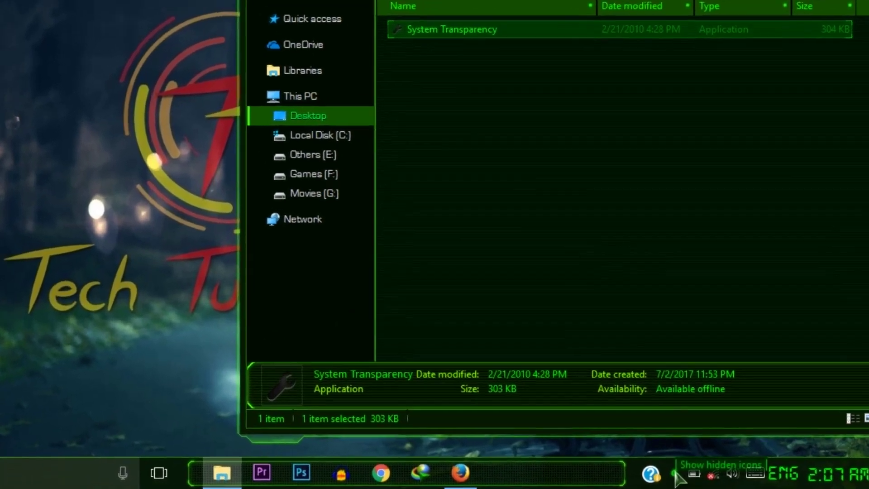
click(672, 476)
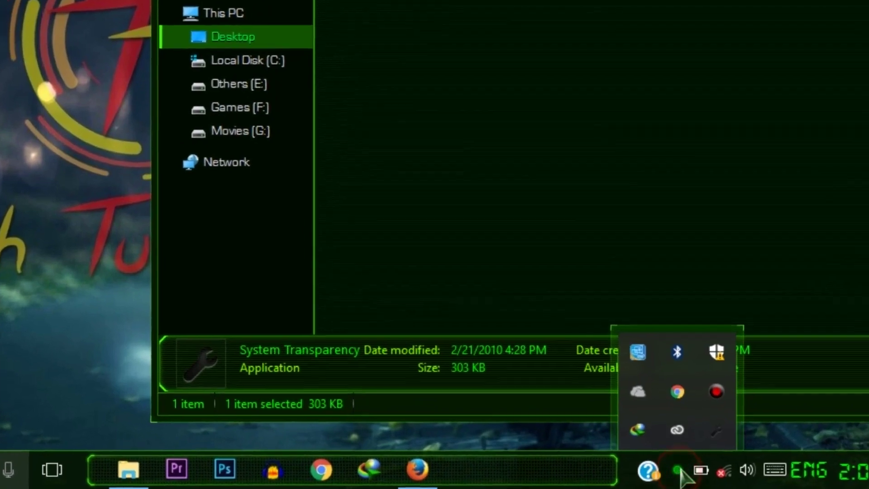
- In System Transparency settings, enable right-click menus, Task Bar, Start Menu and all Explorer windows, then confirm
right_click(724, 426)
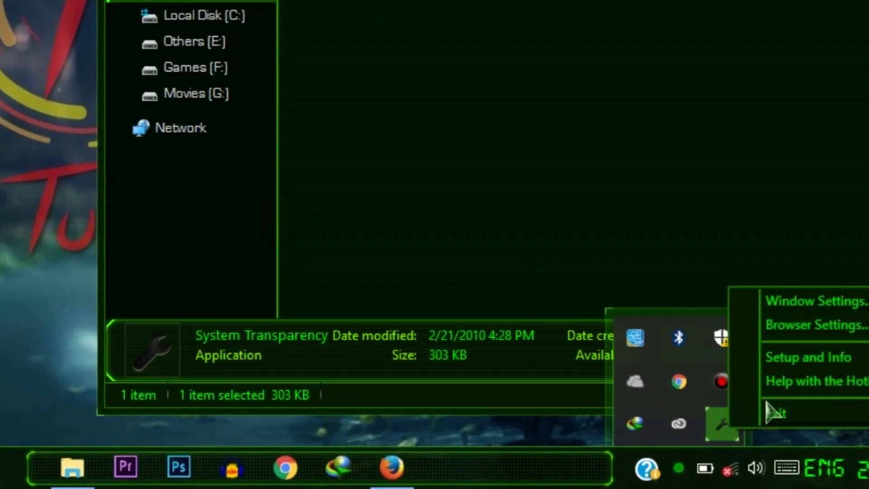
click(813, 358)
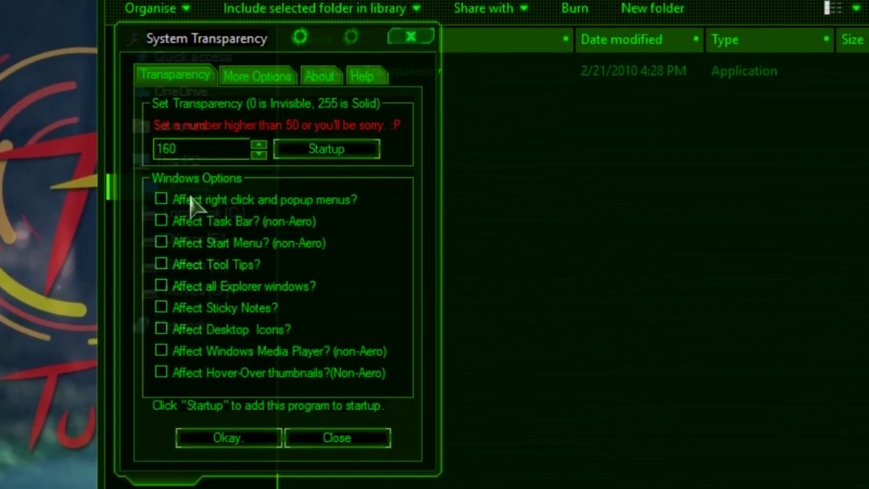
click(161, 197)
click(162, 221)
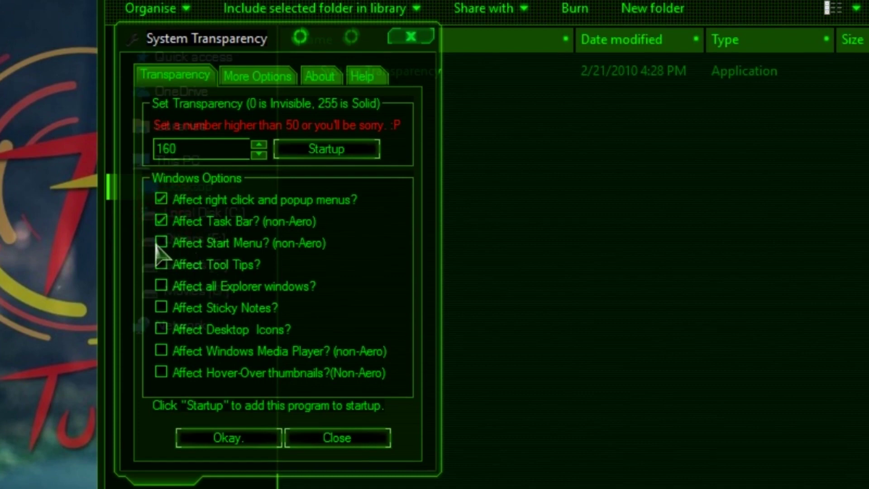
click(158, 242)
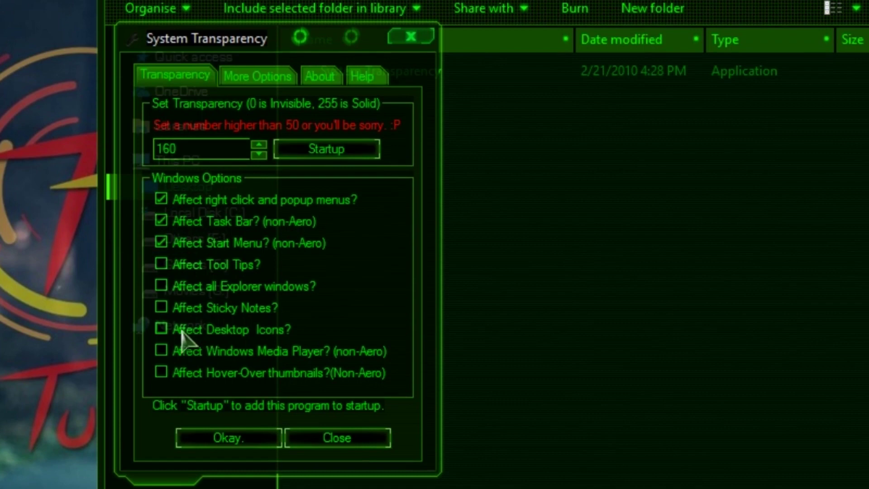
click(161, 286)
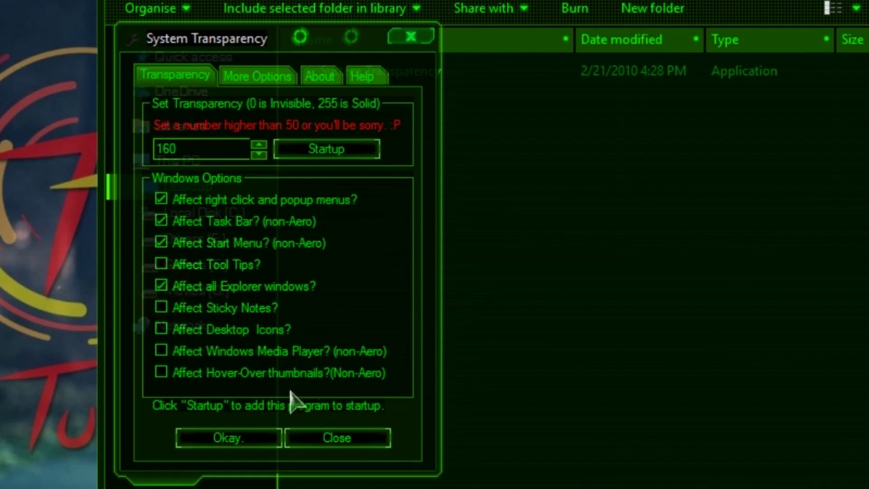
click(241, 437)
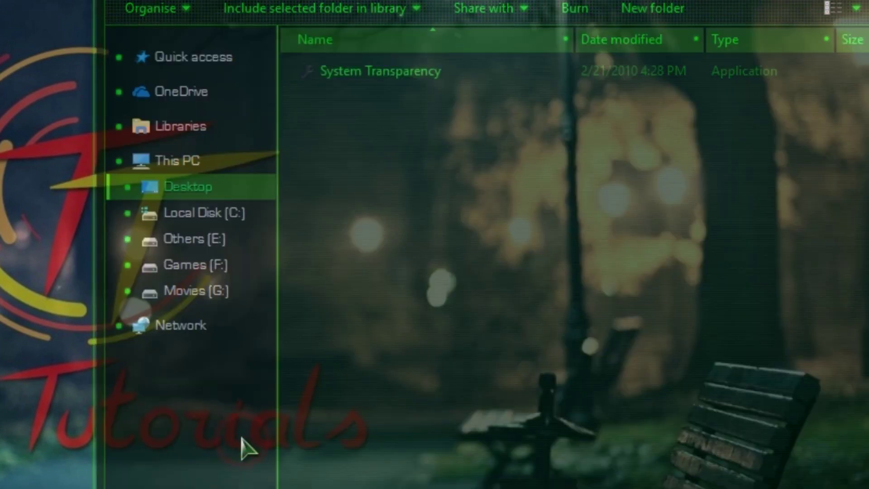